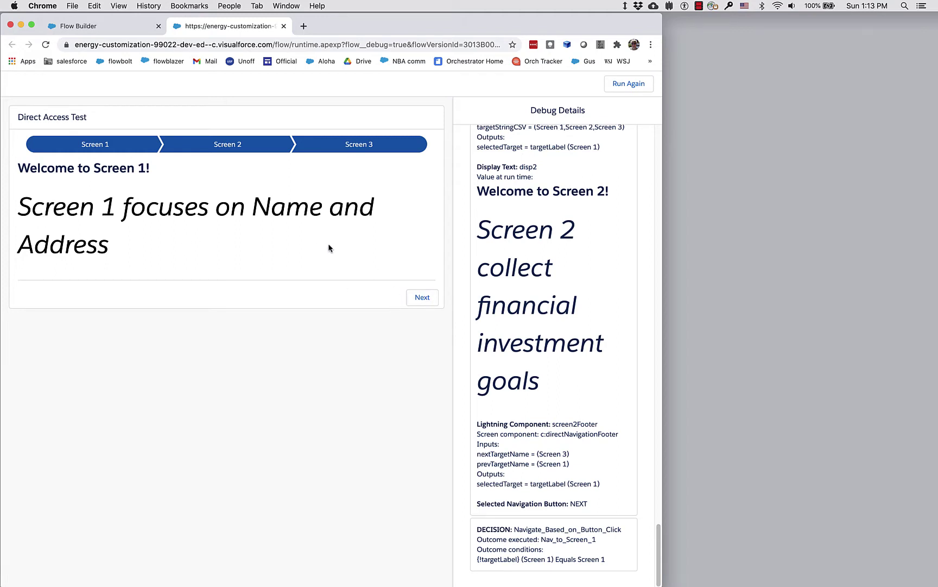
Step: In the debug run, jump to Screens 3, 1 and 2, go back to Screen 1, then return to the canvas
{"action": "left_click", "coordinate": [372, 146]}
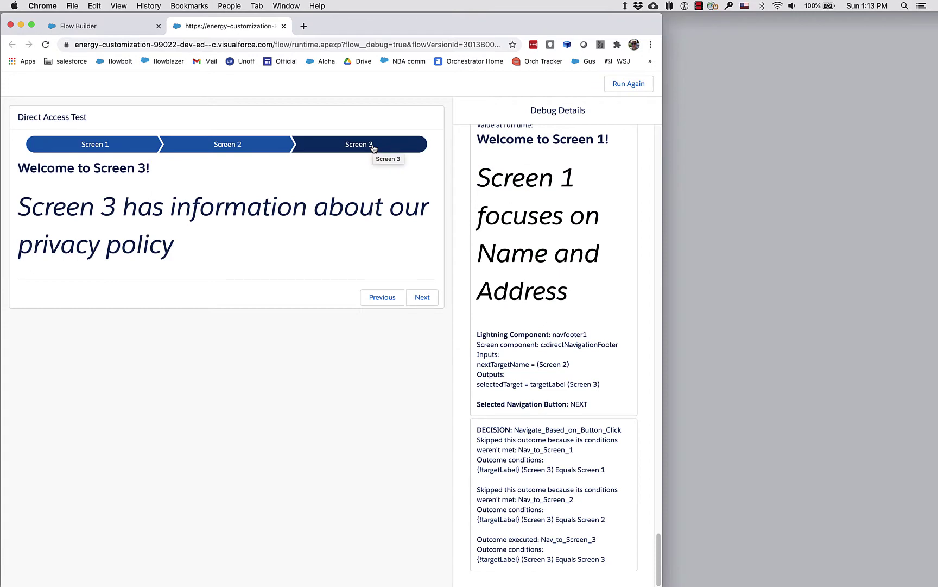
{"action": "left_click", "coordinate": [116, 142]}
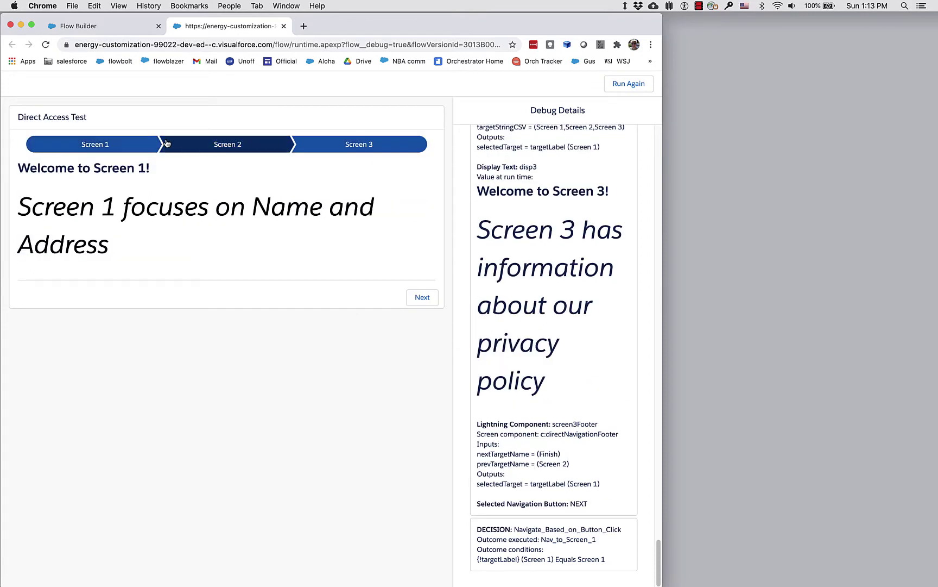
{"action": "left_click", "coordinate": [251, 146]}
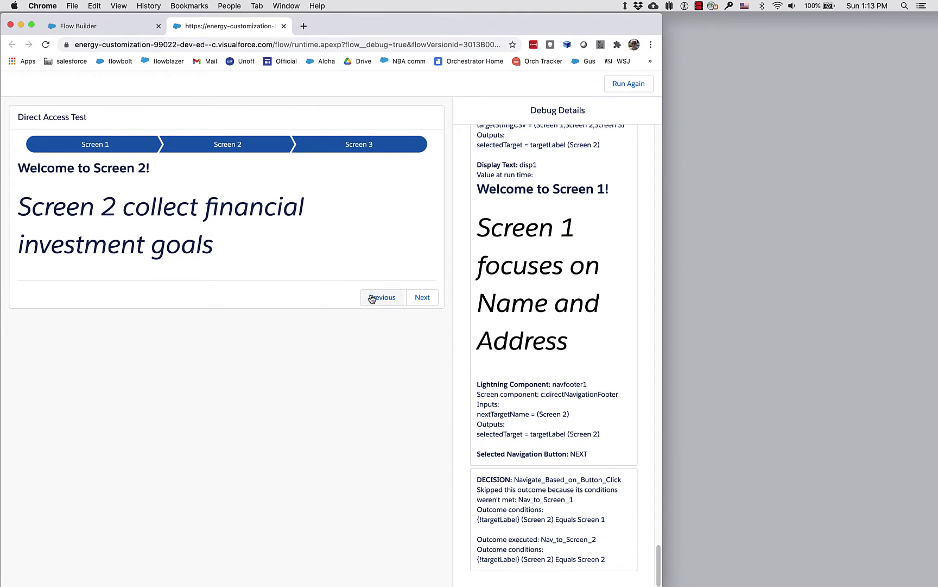
{"action": "left_click", "coordinate": [390, 298]}
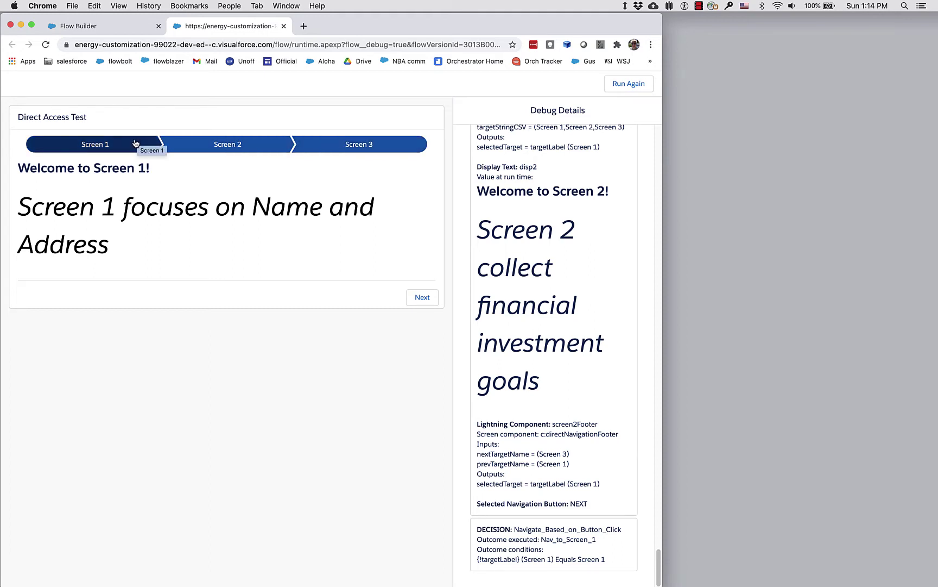
{"action": "left_click", "coordinate": [127, 33]}
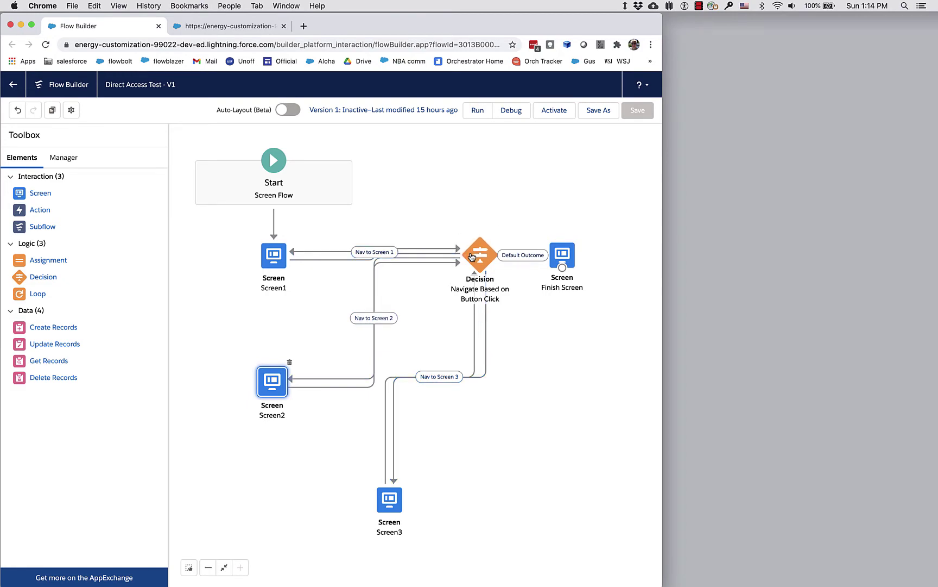
{"action": "double_click", "coordinate": [472, 256]}
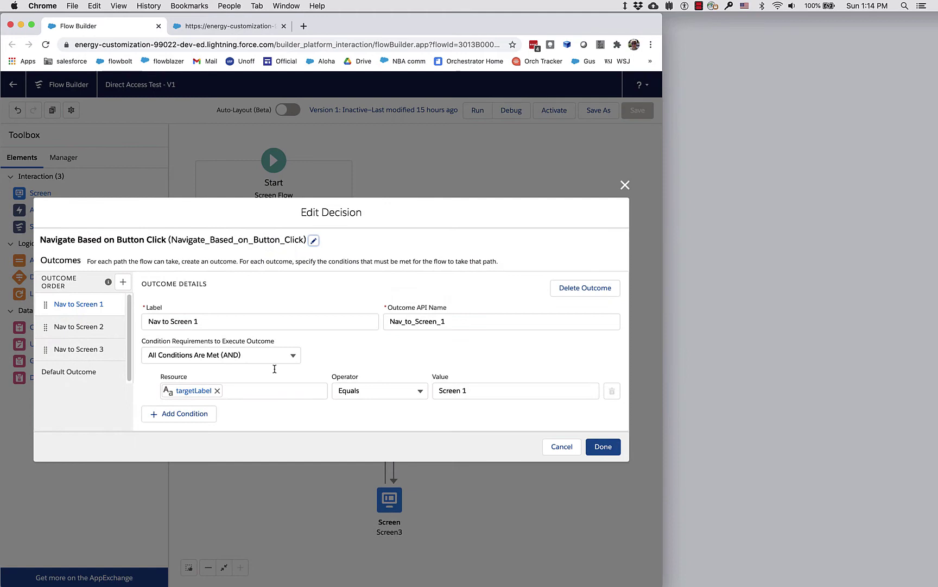
{"action": "left_click", "coordinate": [82, 309]}
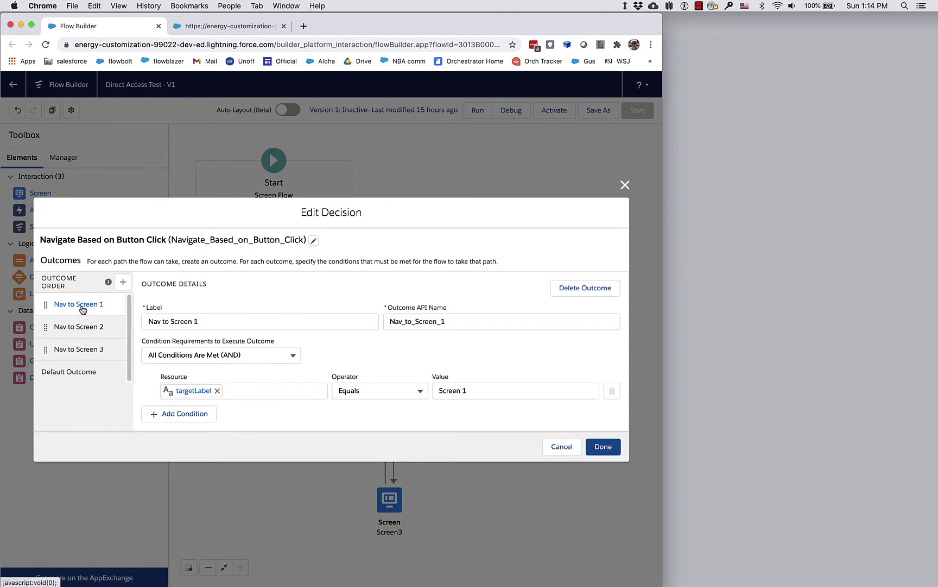
{"action": "left_click", "coordinate": [79, 328]}
{"action": "left_click", "coordinate": [81, 350]}
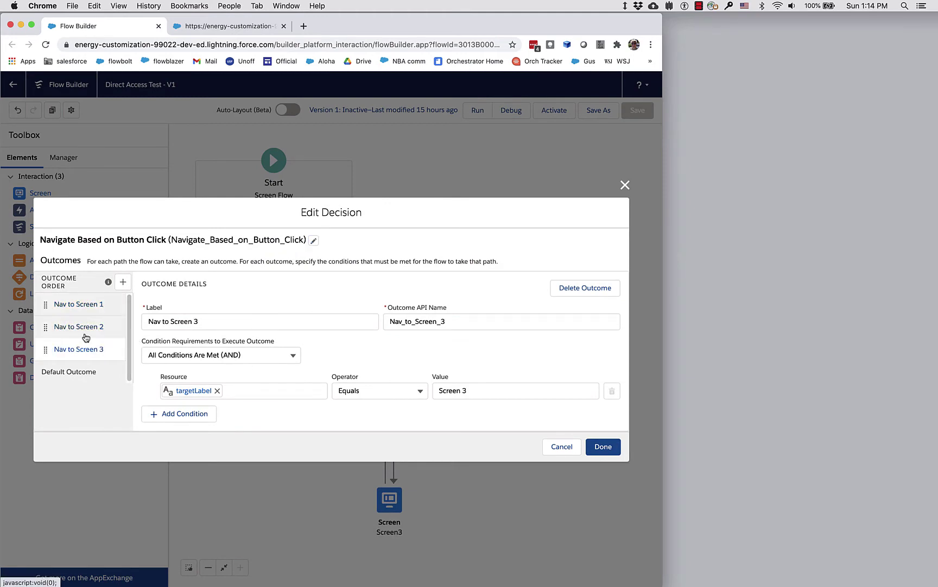
{"action": "left_click", "coordinate": [85, 307]}
{"action": "left_click", "coordinate": [87, 323]}
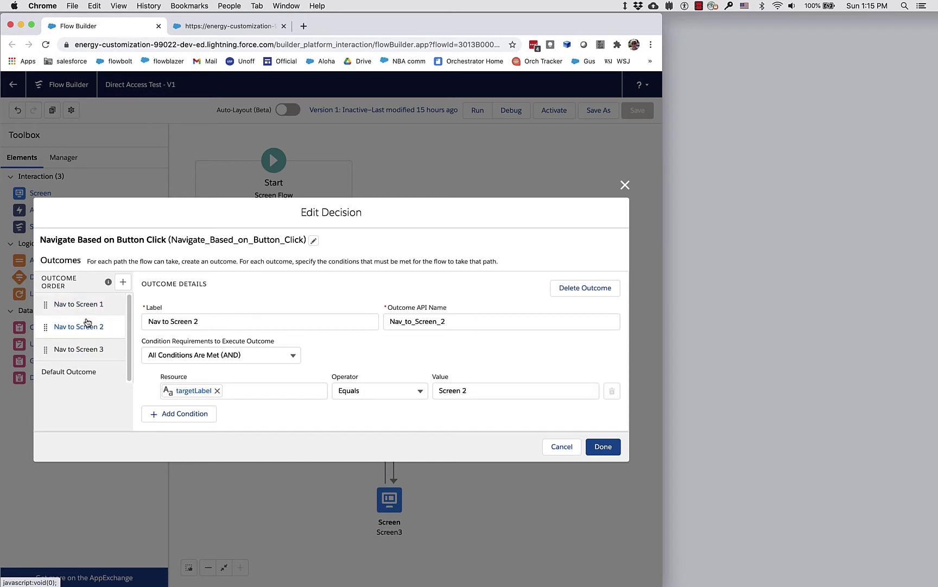
{"action": "left_click", "coordinate": [82, 348]}
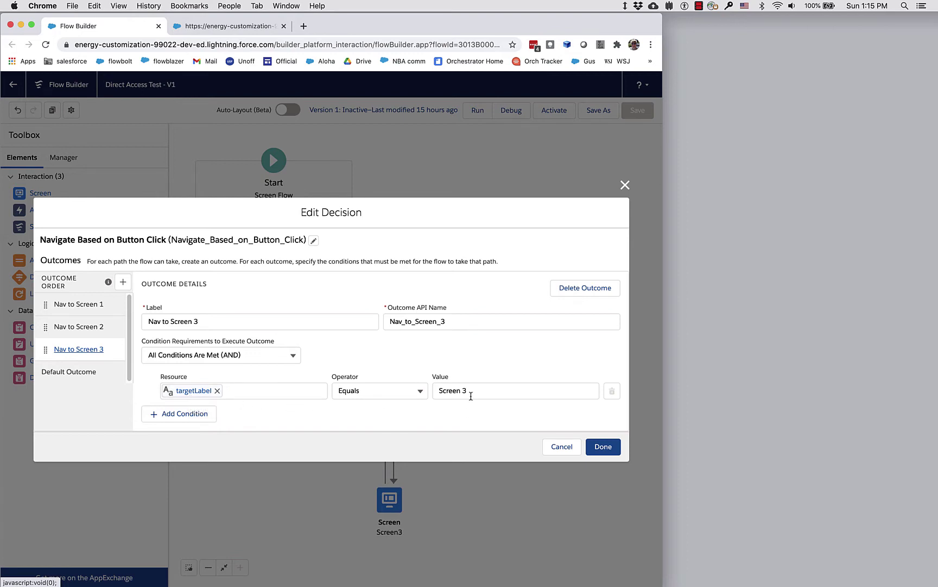
Step: Close the decision settings unsaved and open Screen1's directNavigationHeader component settings
{"action": "left_click", "coordinate": [562, 447]}
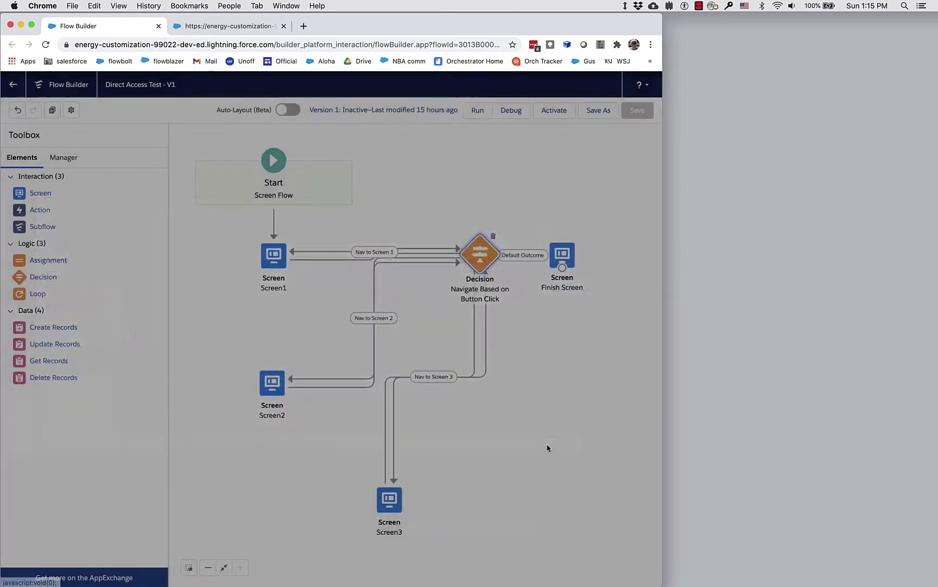
{"action": "left_click", "coordinate": [72, 166]}
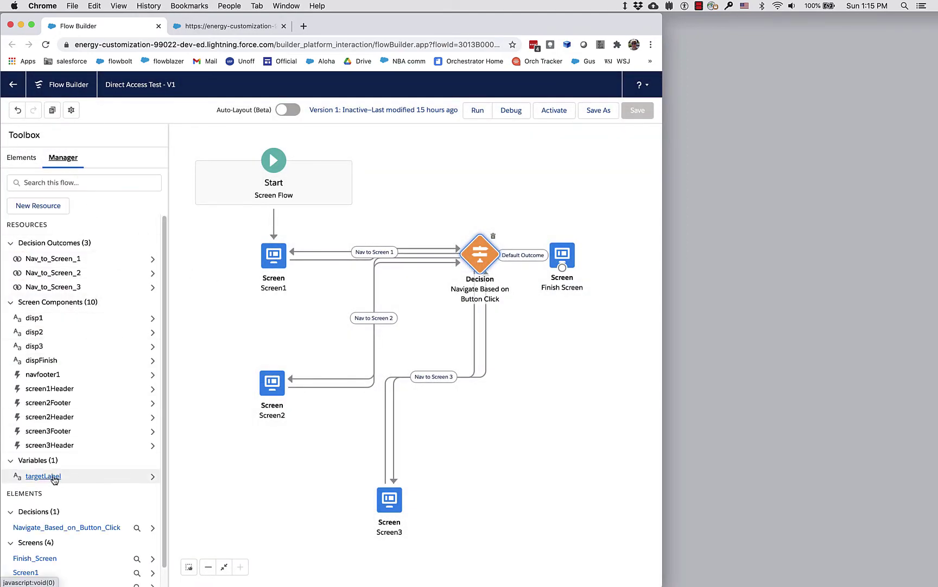
{"action": "double_click", "coordinate": [272, 259]}
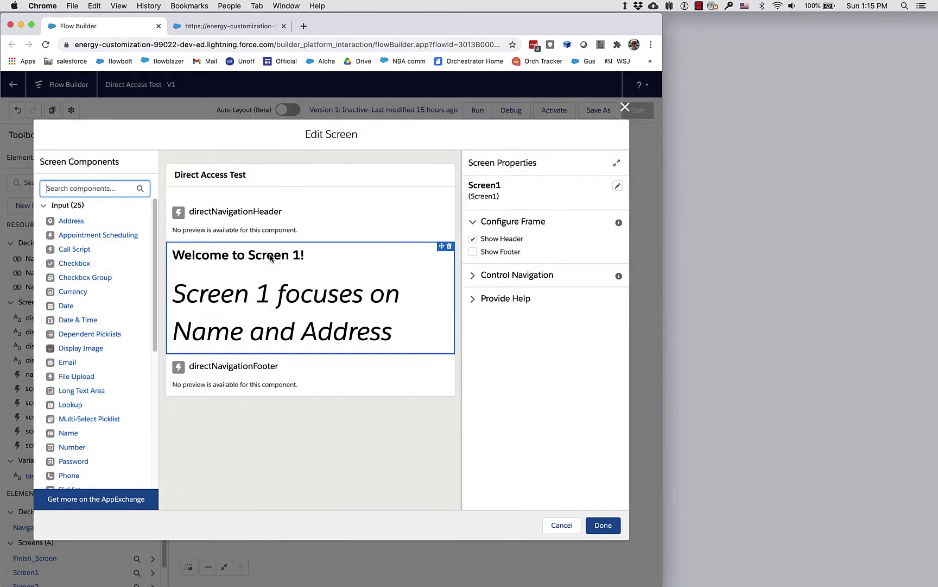
{"action": "left_click", "coordinate": [222, 220]}
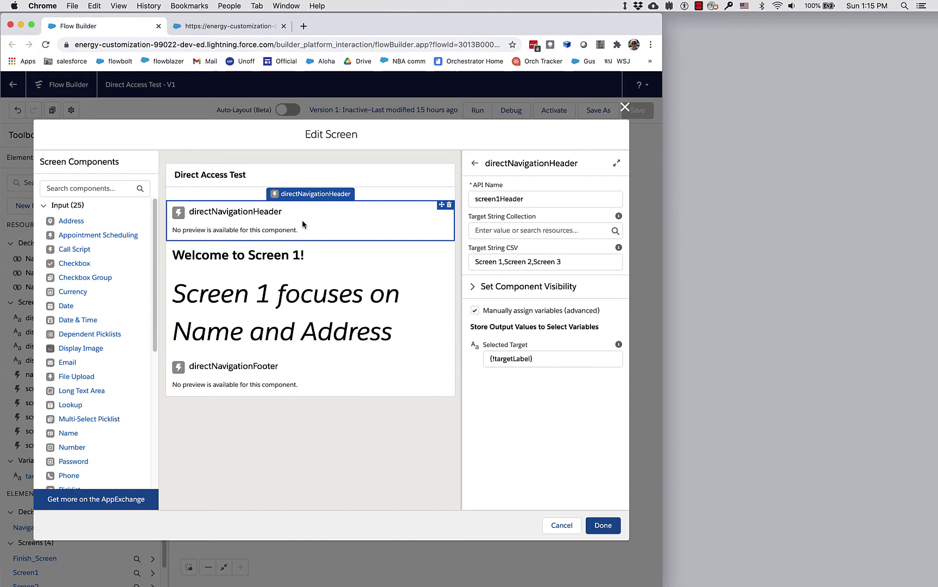
Step: Compare with the debug run, then inspect the header's Selected Target output {!targetLabel}
{"action": "left_click", "coordinate": [228, 26]}
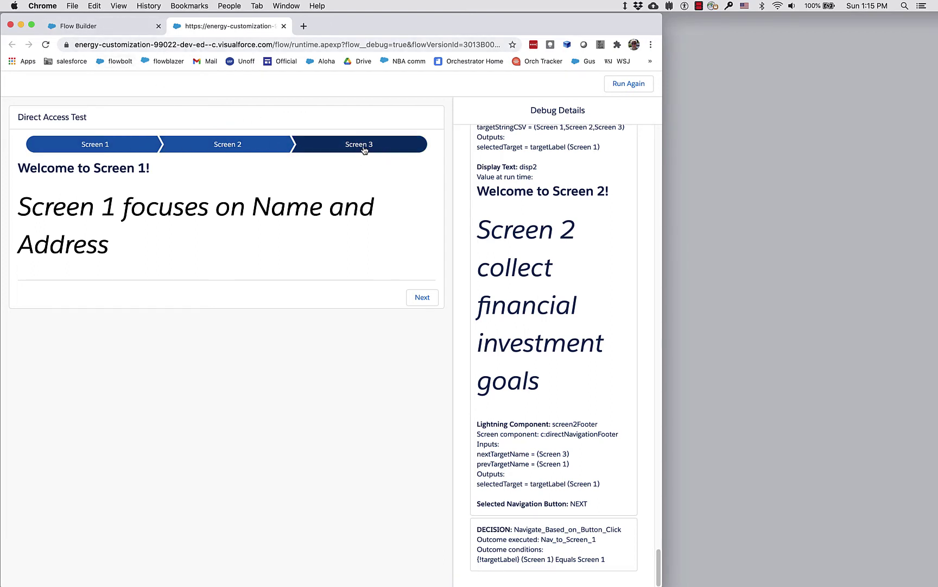
{"action": "left_click", "coordinate": [124, 27]}
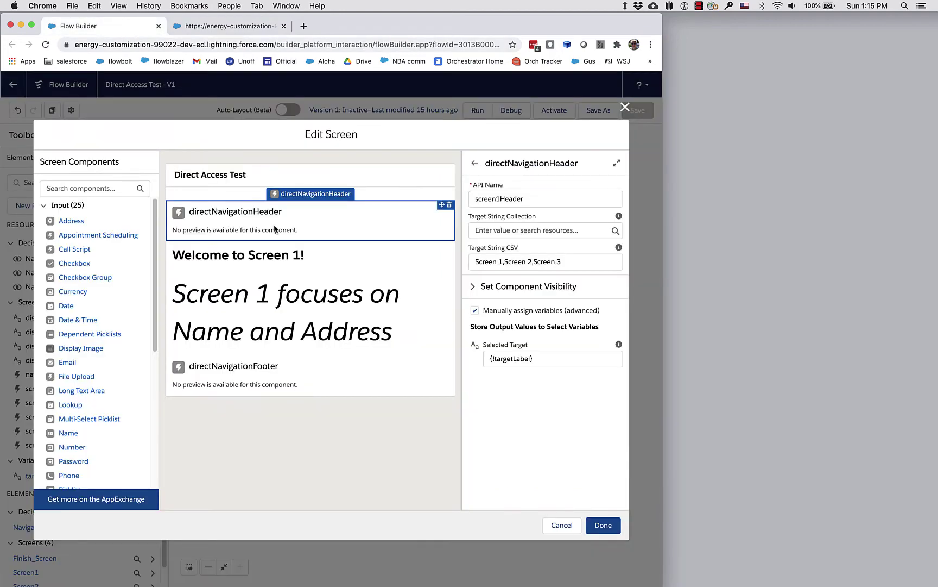
{"action": "left_click", "coordinate": [538, 359]}
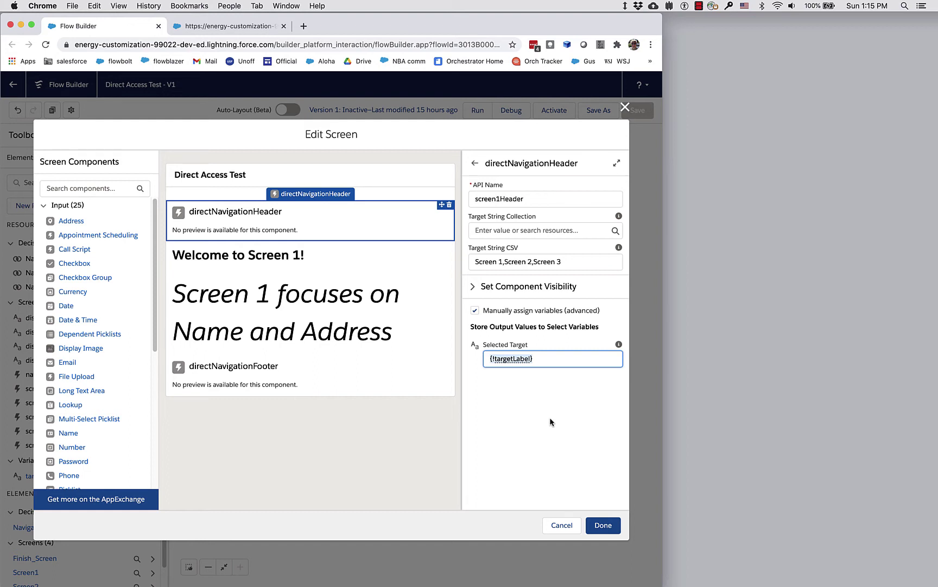
Step: Check the header's Target String CSV (Screen 1,Screen 2,Screen 3) against the debug run, then close Screen1's editor
{"action": "left_click_drag", "start_coordinate": [570, 266], "coordinate": [475, 252]}
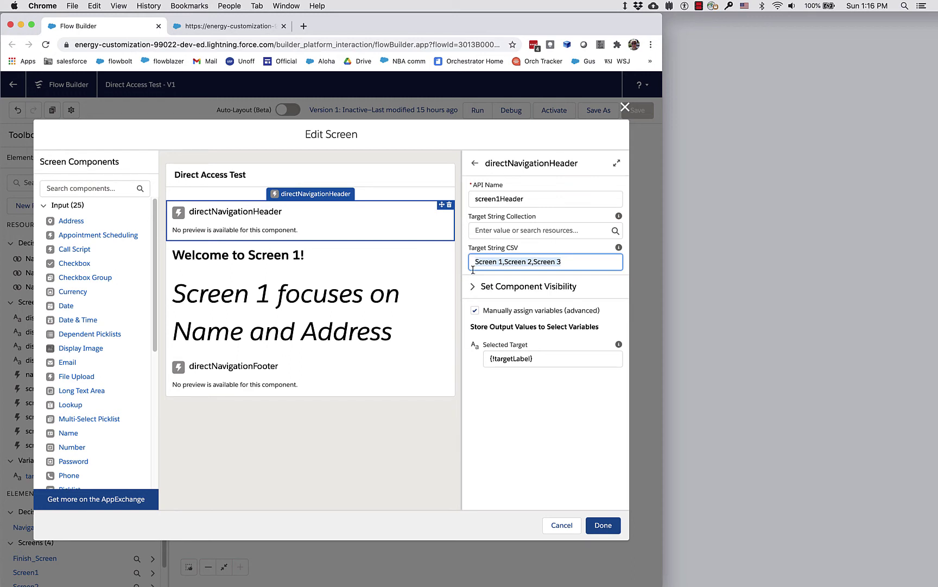
{"action": "left_click", "coordinate": [220, 25]}
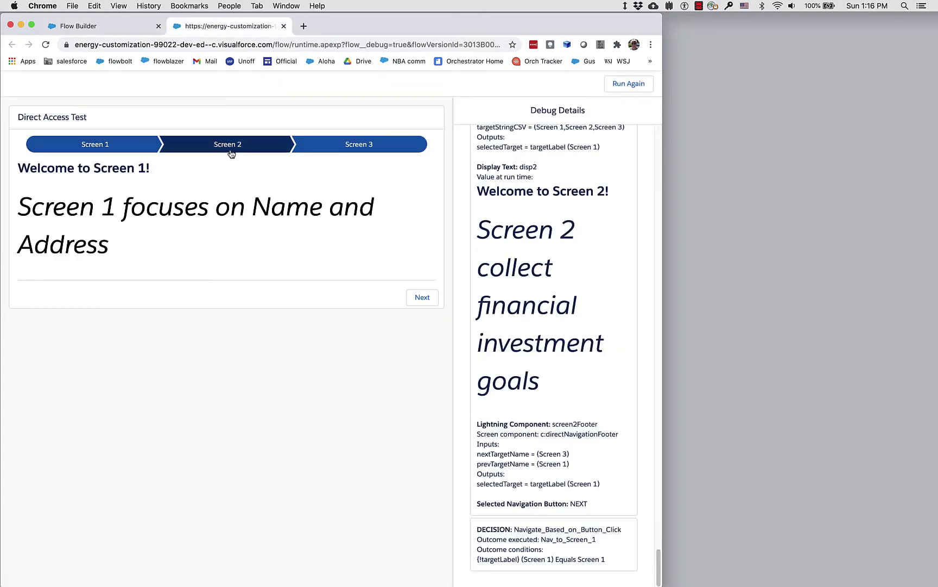
{"action": "left_click", "coordinate": [117, 26]}
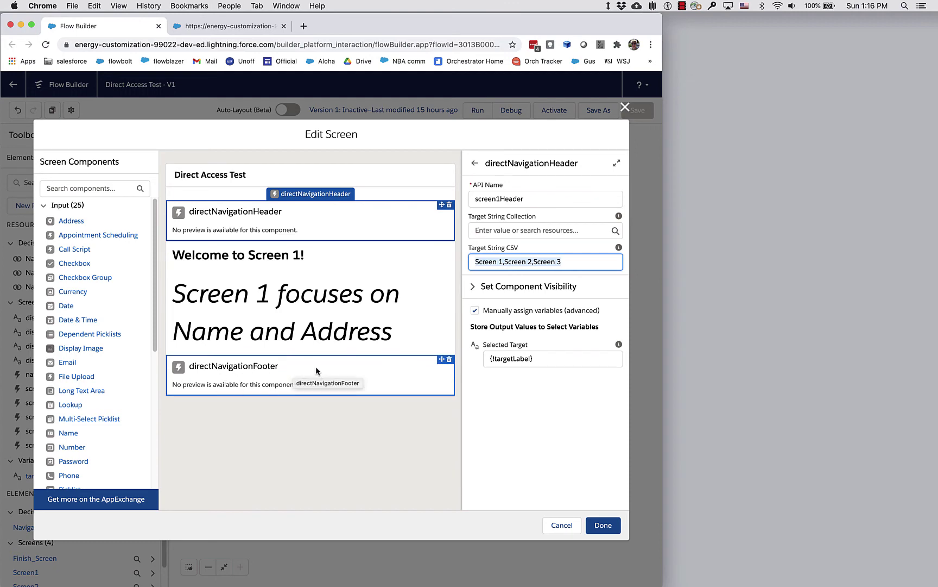
{"action": "left_click", "coordinate": [233, 34]}
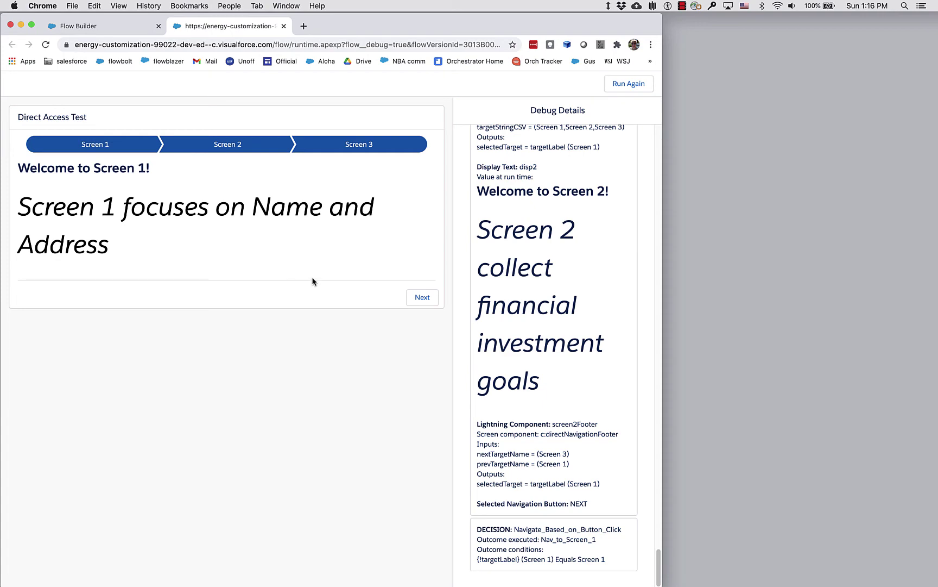
{"action": "left_click", "coordinate": [130, 30]}
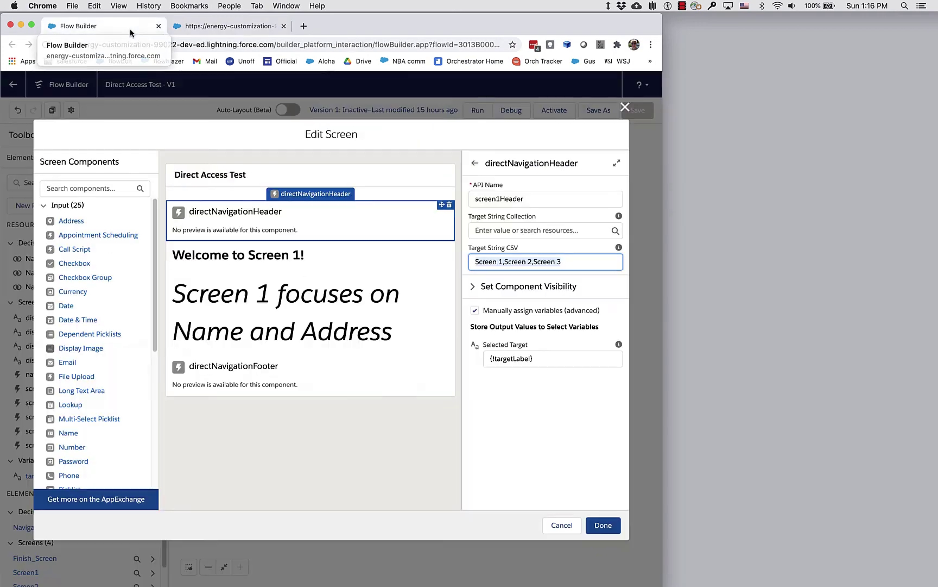
{"action": "left_click", "coordinate": [625, 107]}
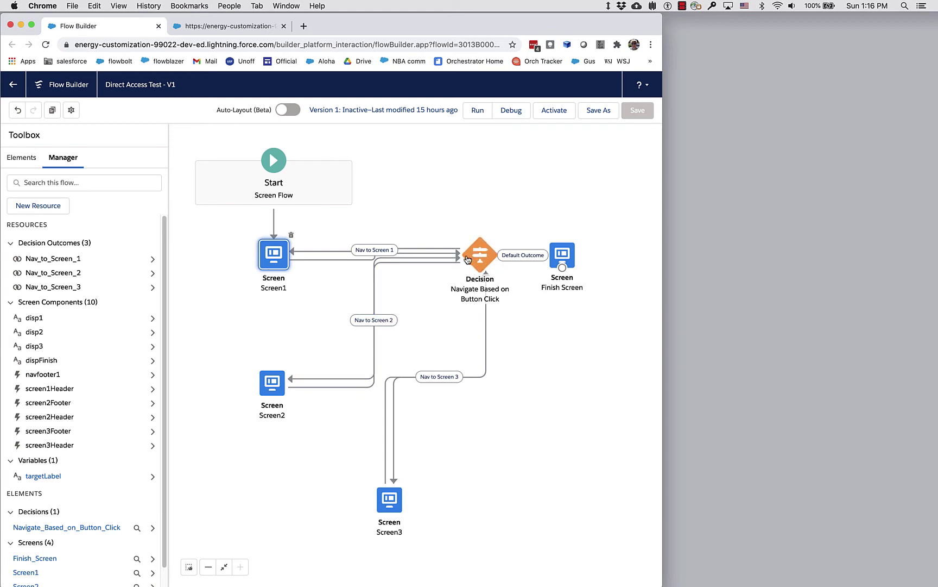
Step: Reopen Screen1 and briefly try the standard footer, leaving Show Footer unticked
{"action": "left_click", "coordinate": [226, 28]}
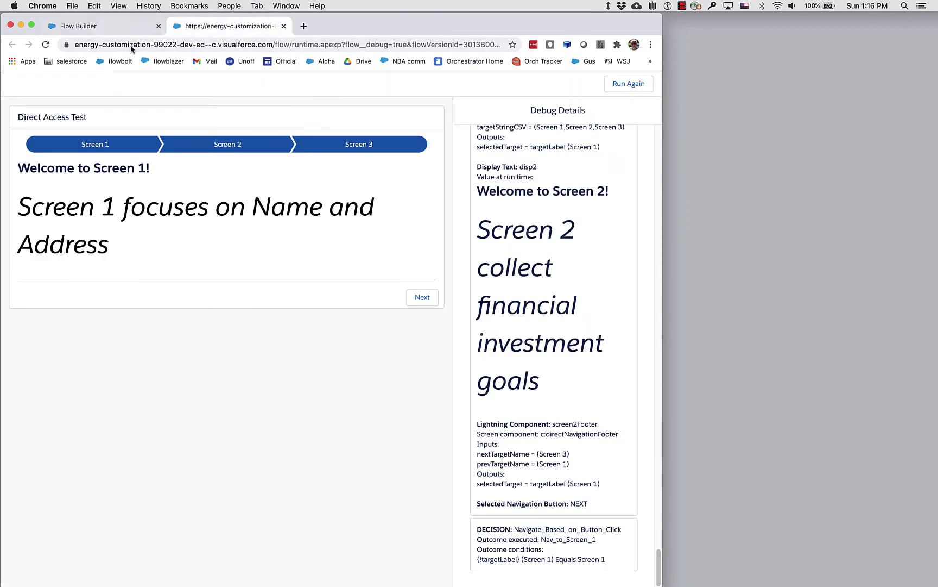
{"action": "left_click", "coordinate": [121, 27]}
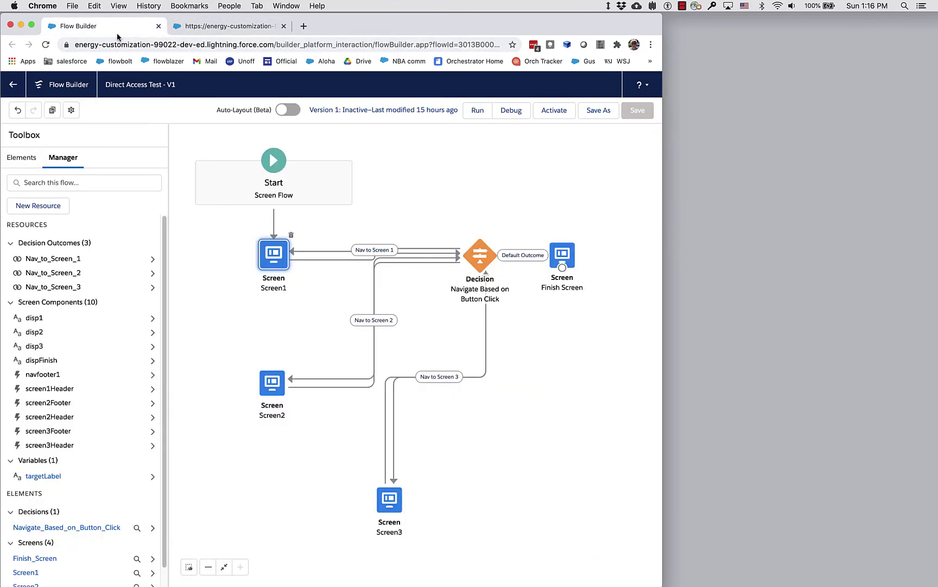
{"action": "double_click", "coordinate": [274, 249]}
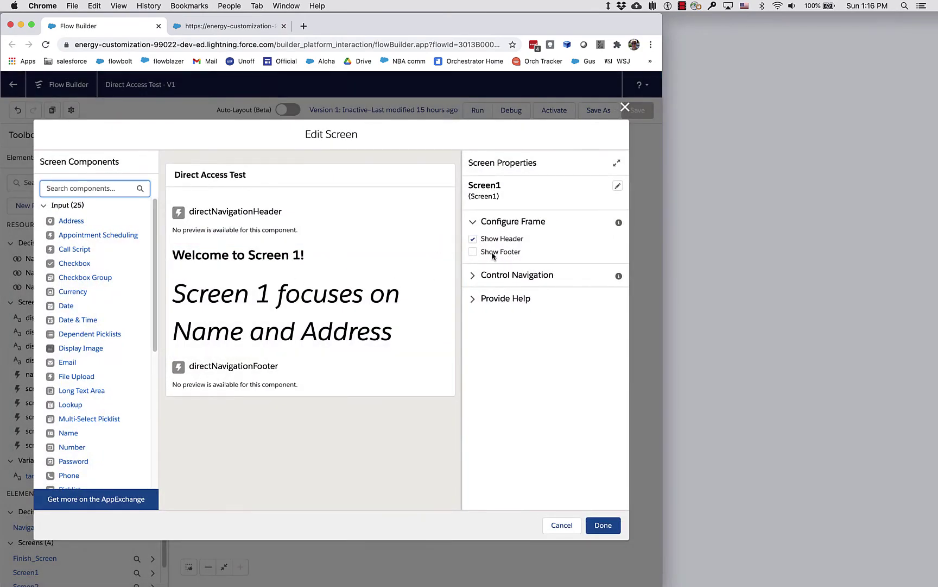
{"action": "left_click", "coordinate": [473, 252]}
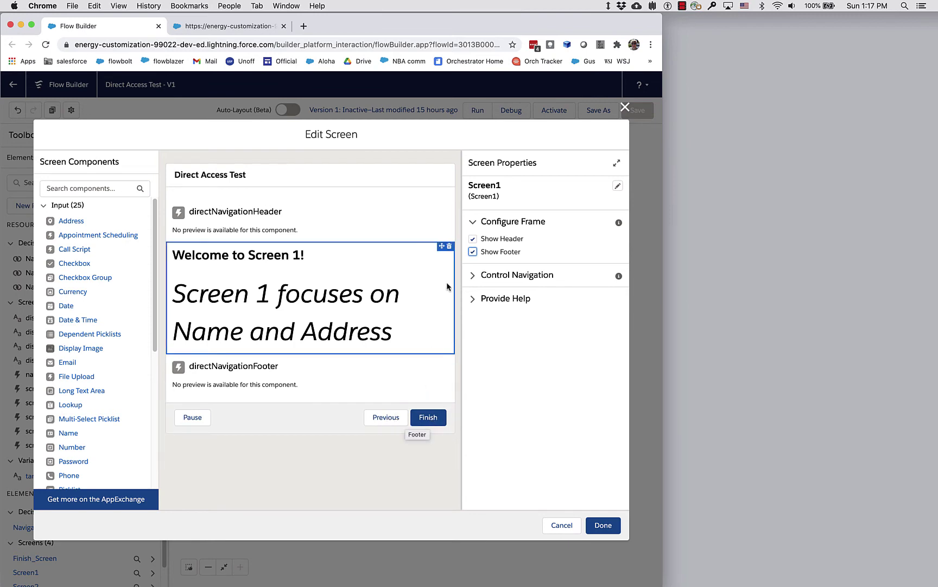
{"action": "left_click", "coordinate": [472, 252]}
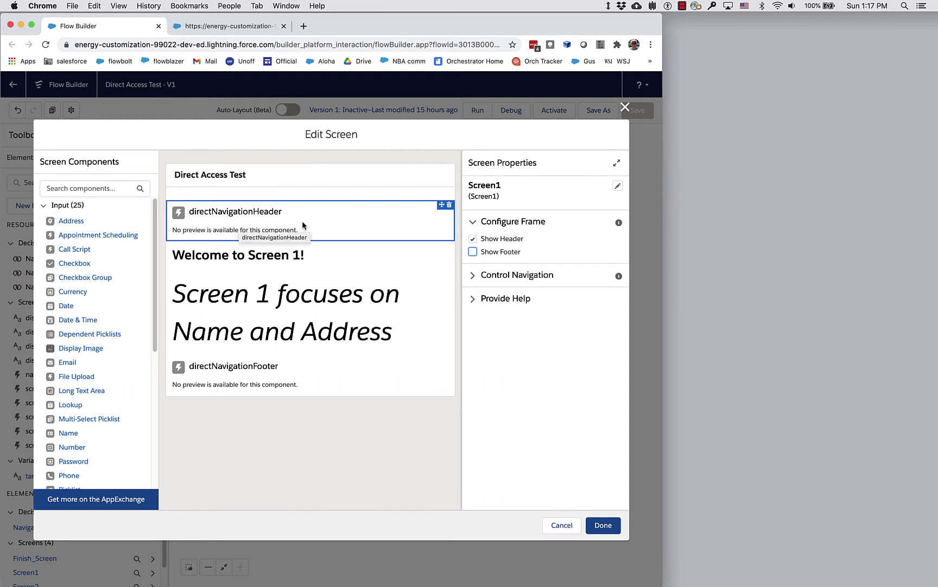
Step: Check navfooter1's Name of the Next Screen value Screen 2, then close Screen1's editor
{"action": "left_click", "coordinate": [288, 386]}
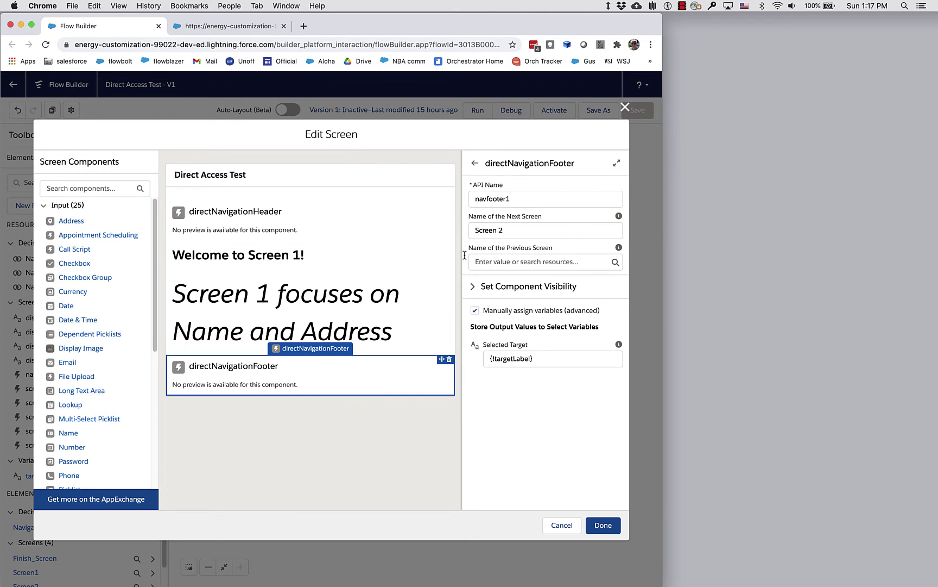
{"action": "left_click_drag", "start_coordinate": [516, 230], "coordinate": [472, 234]}
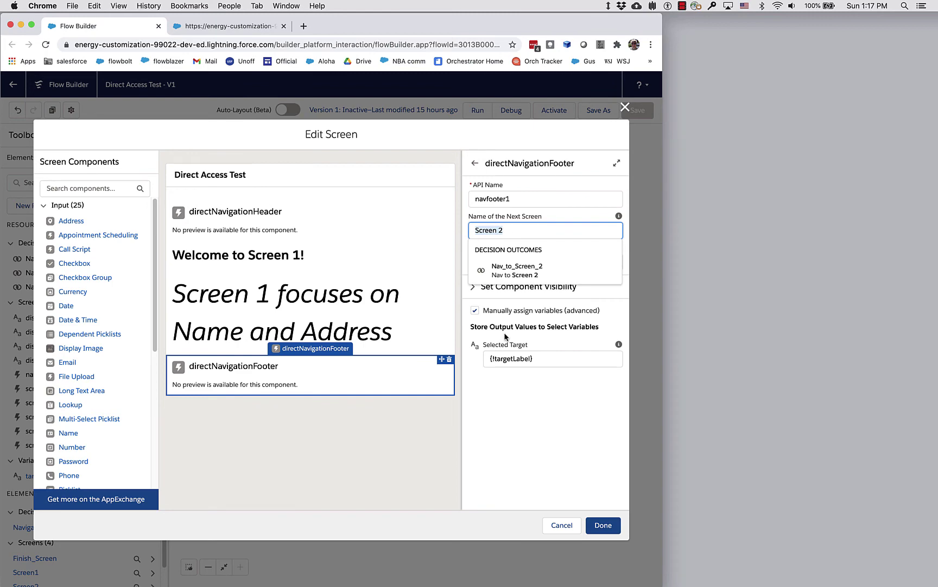
{"action": "left_click", "coordinate": [633, 132]}
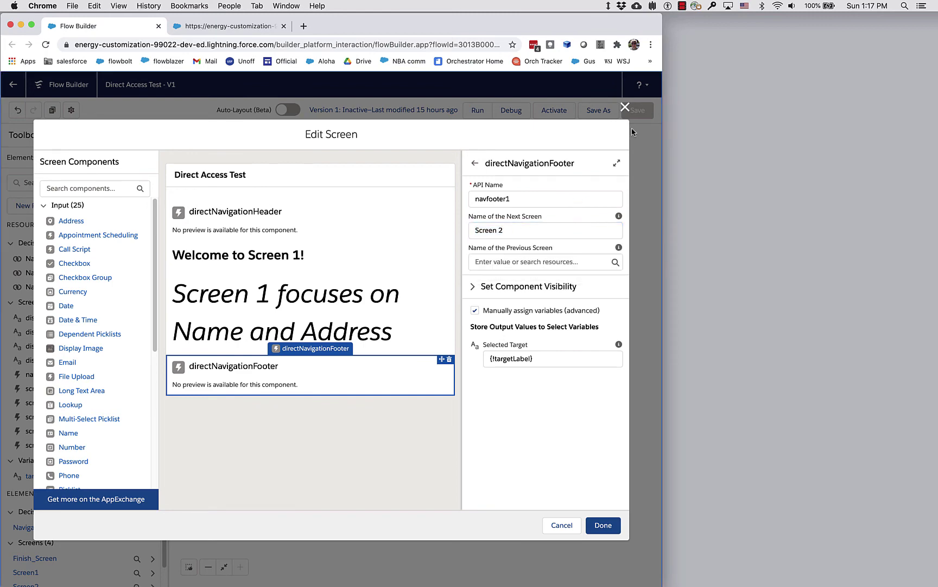
{"action": "left_click", "coordinate": [625, 107]}
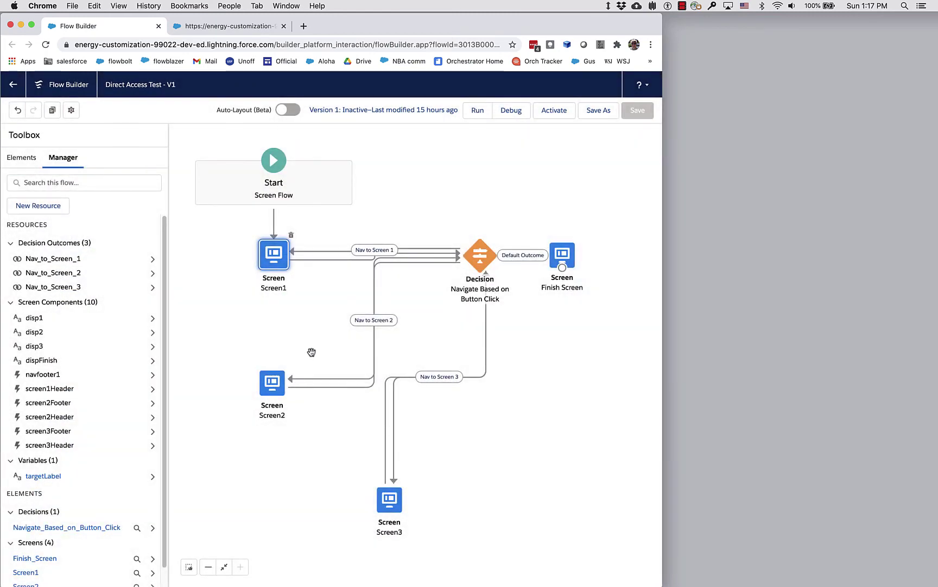
Step: Open Screen2 and inspect screen2Footer: next screen Screen 3, previous screen Screen 1
{"action": "double_click", "coordinate": [274, 383]}
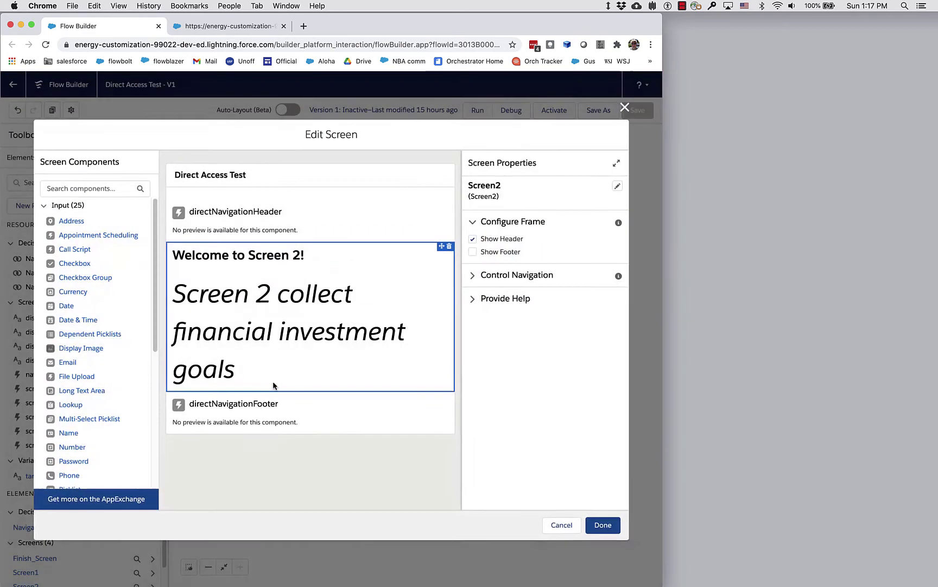
{"action": "left_click", "coordinate": [266, 423]}
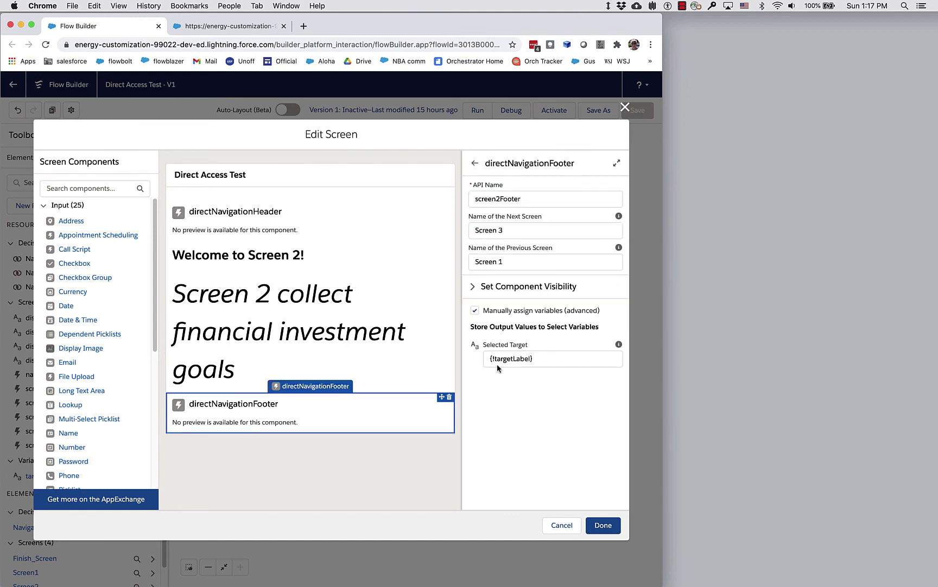
{"action": "left_click", "coordinate": [521, 229]}
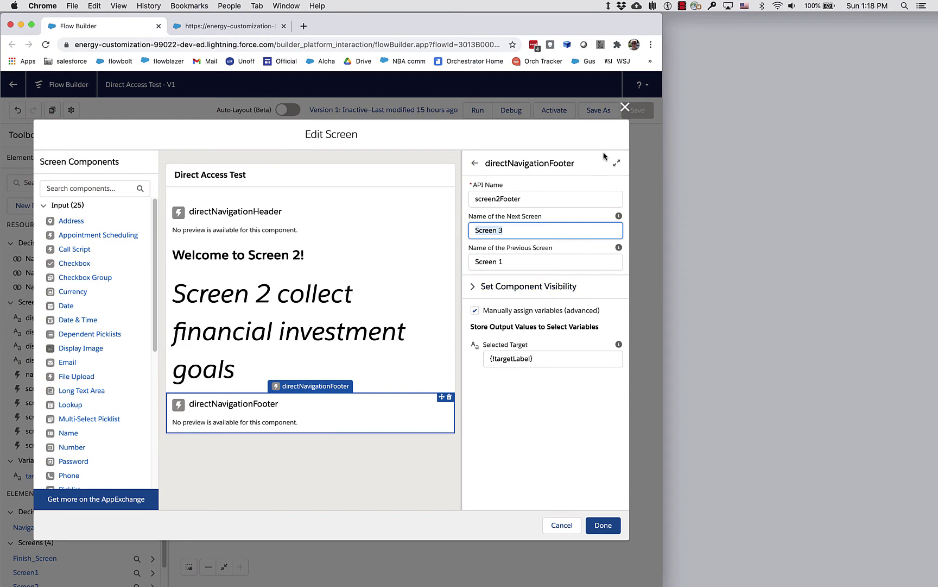
Step: Close the Screen2 editor and switch to the debug run tab, currently on Screen 1
{"action": "left_click", "coordinate": [625, 107]}
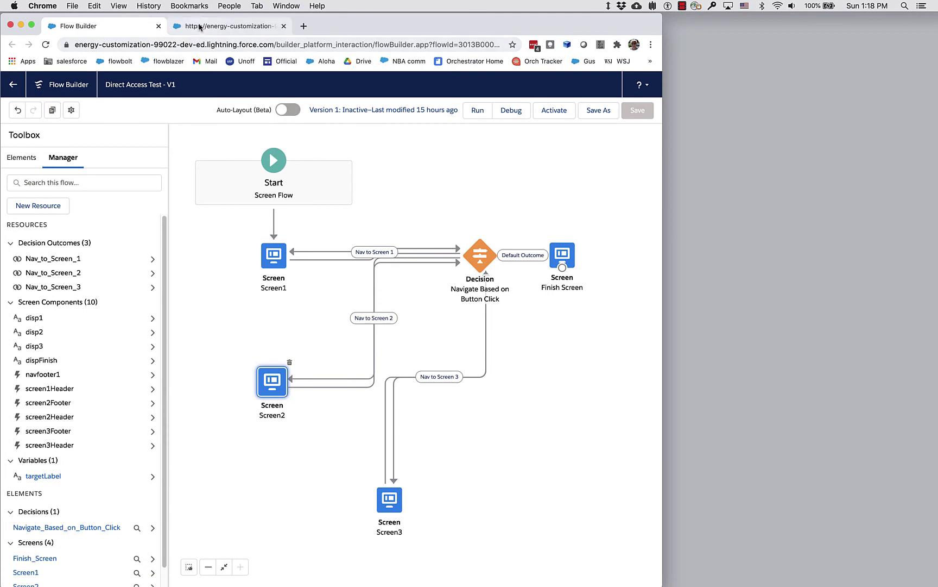
{"action": "left_click", "coordinate": [201, 26]}
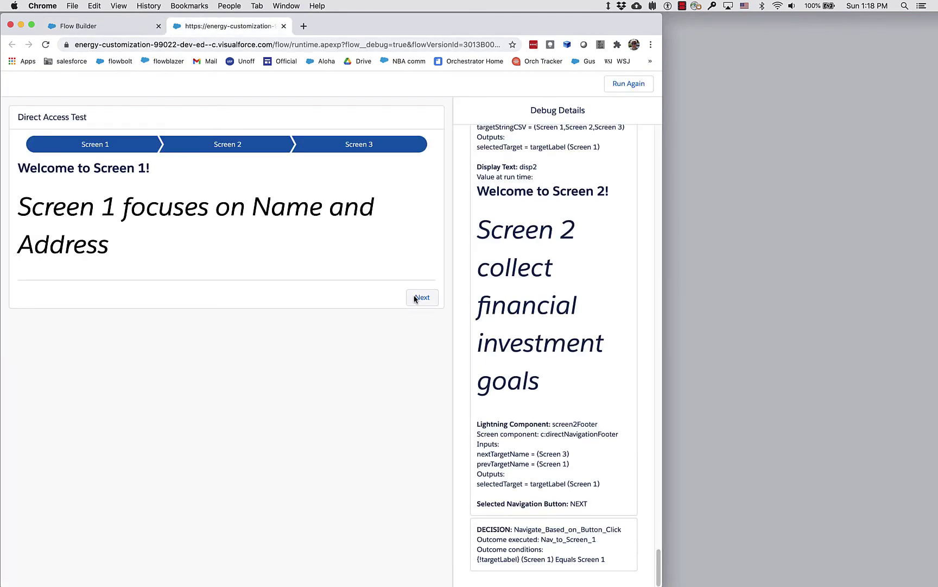